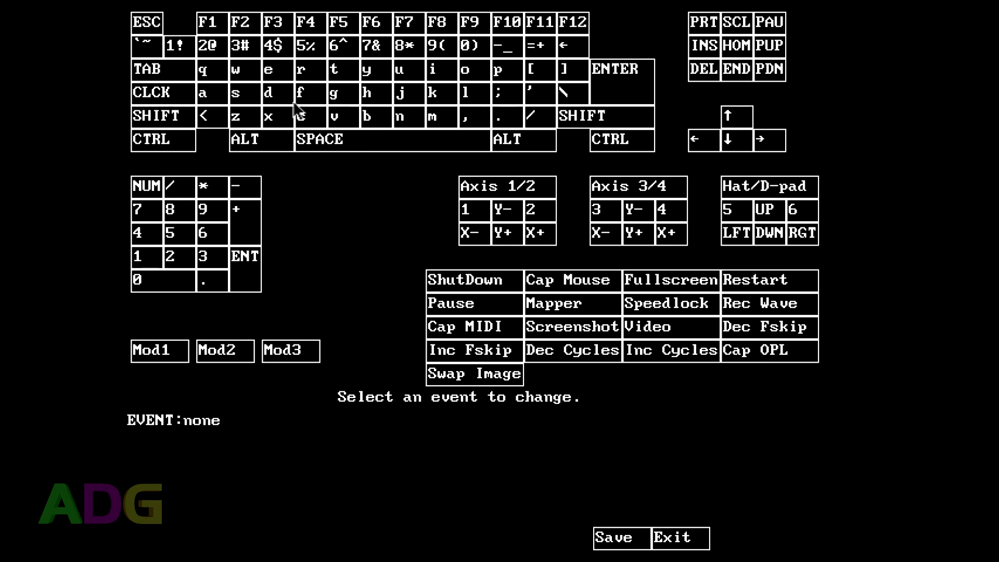
# Inspect the g key's binding, then the Axis 1/2 Y- event bound to Axis 1-
pyautogui.click(343, 99)
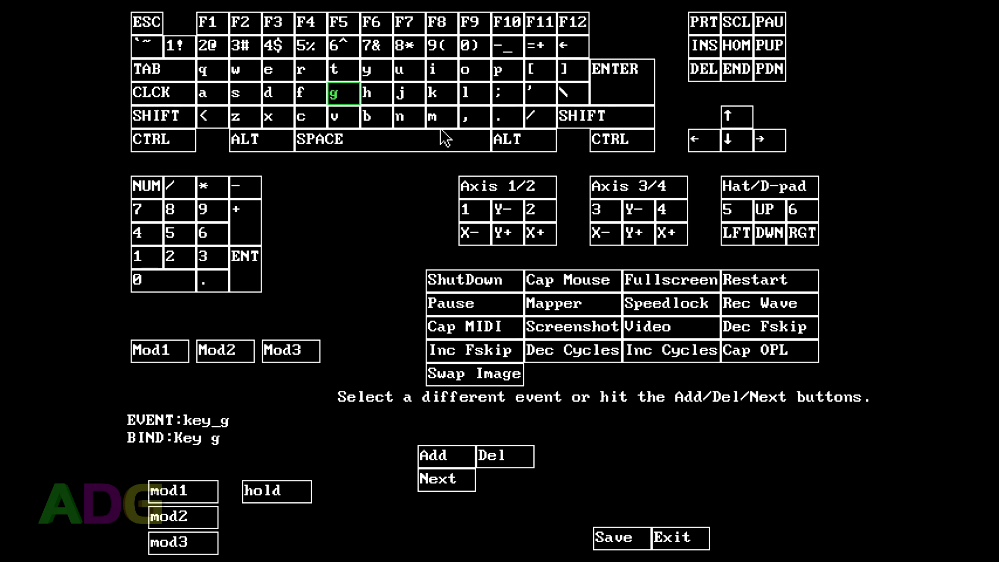
pyautogui.click(511, 214)
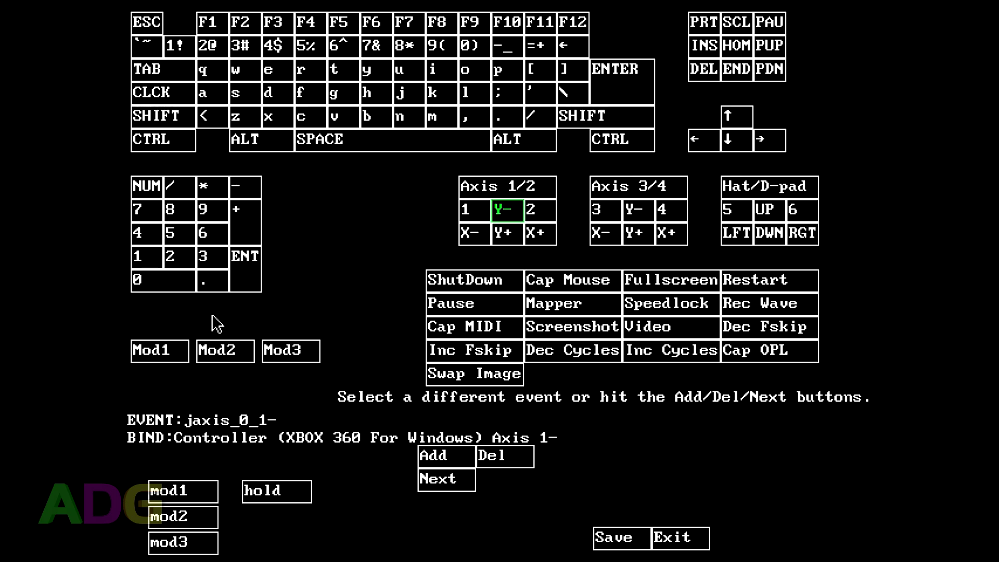
# Check the d, F8, F11, Alt, Shift, Ctrl and keypad key bindings, then ShutDown's F9+mod1 binding
pyautogui.click(268, 96)
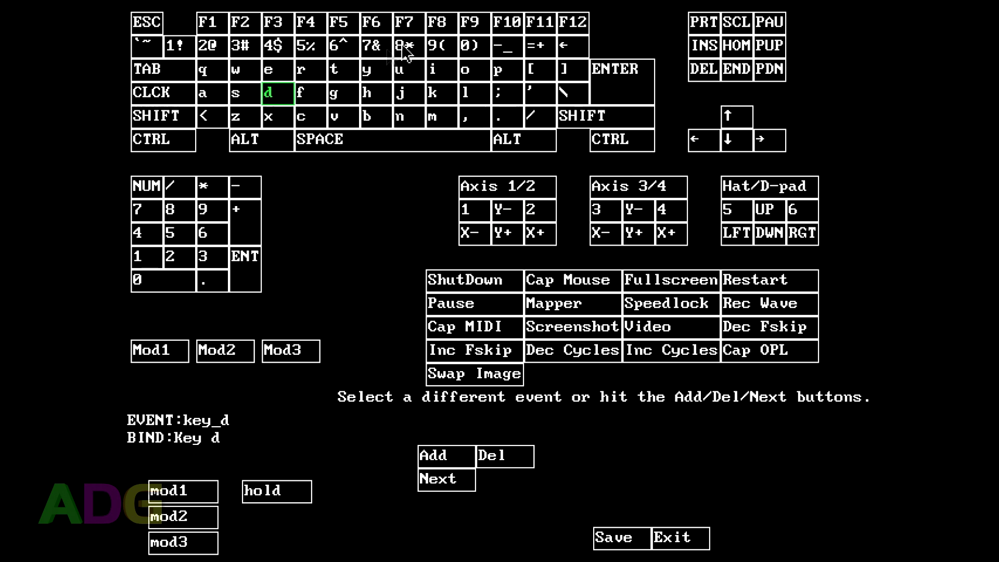
pyautogui.click(442, 23)
pyautogui.click(536, 31)
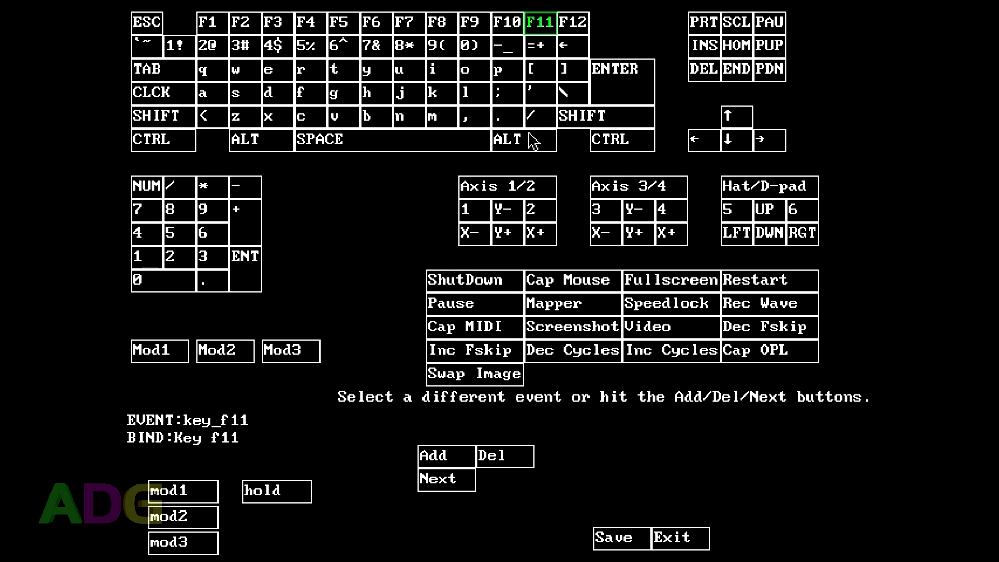
pyautogui.click(245, 149)
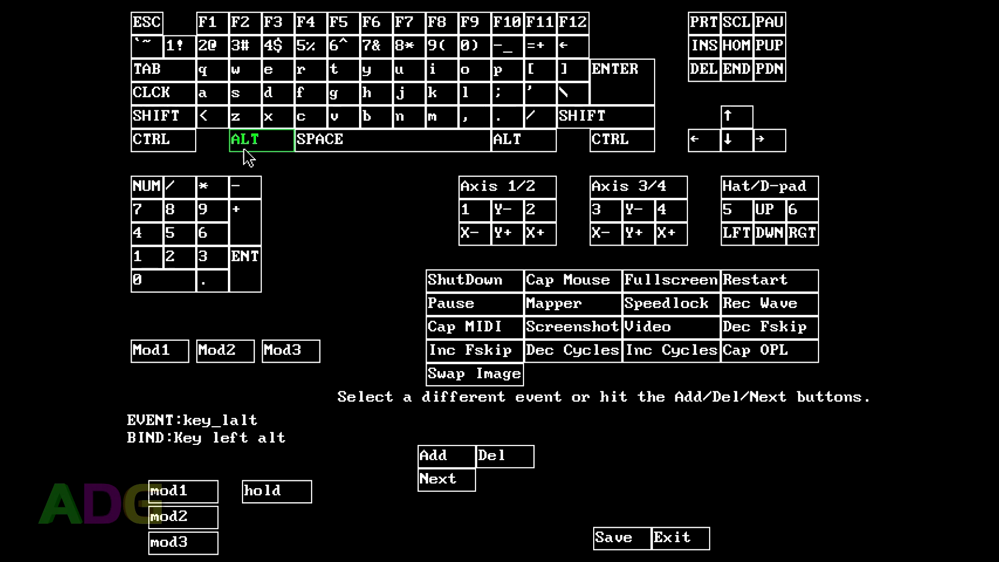
pyautogui.click(593, 124)
pyautogui.click(621, 147)
pyautogui.click(174, 237)
pyautogui.click(177, 190)
pyautogui.click(253, 192)
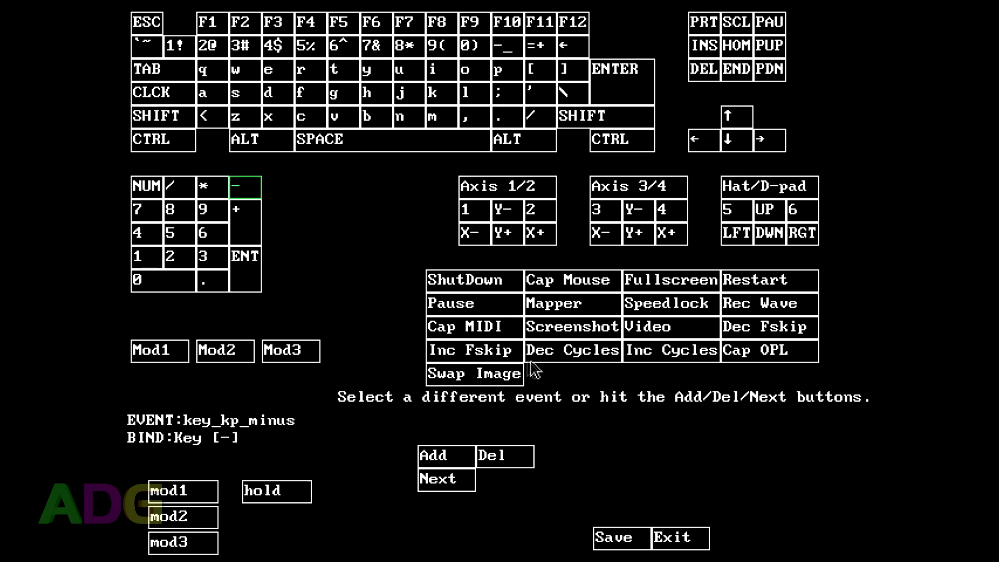
pyautogui.click(479, 292)
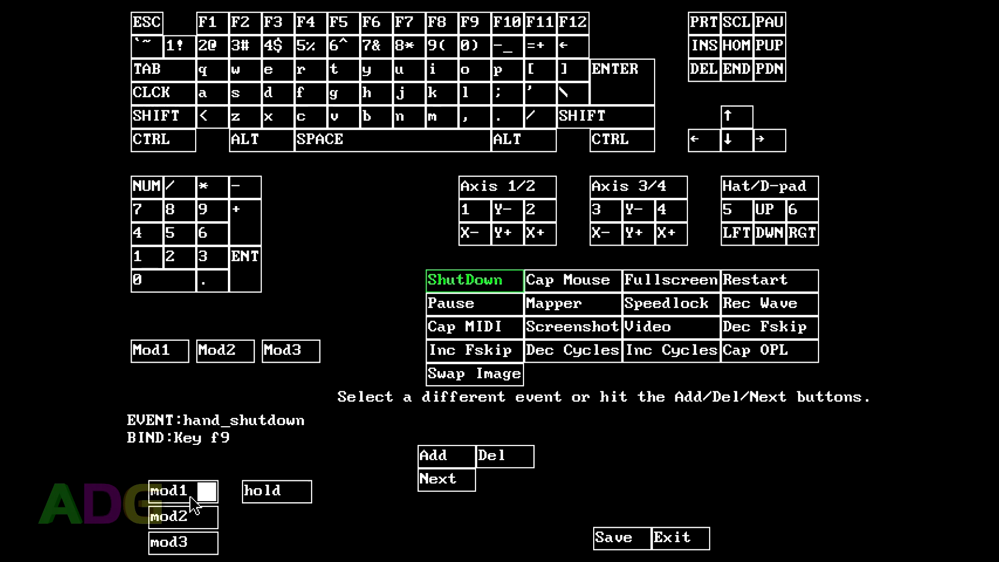
# Compare the Mod1 modifier's bindings with the ShutDown event's binding
pyautogui.click(154, 351)
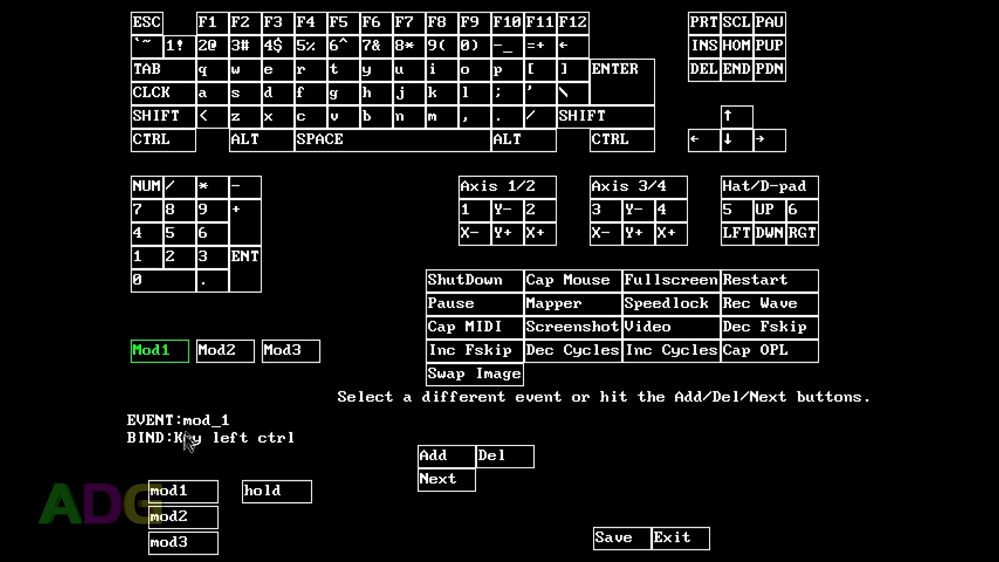
pyautogui.click(458, 286)
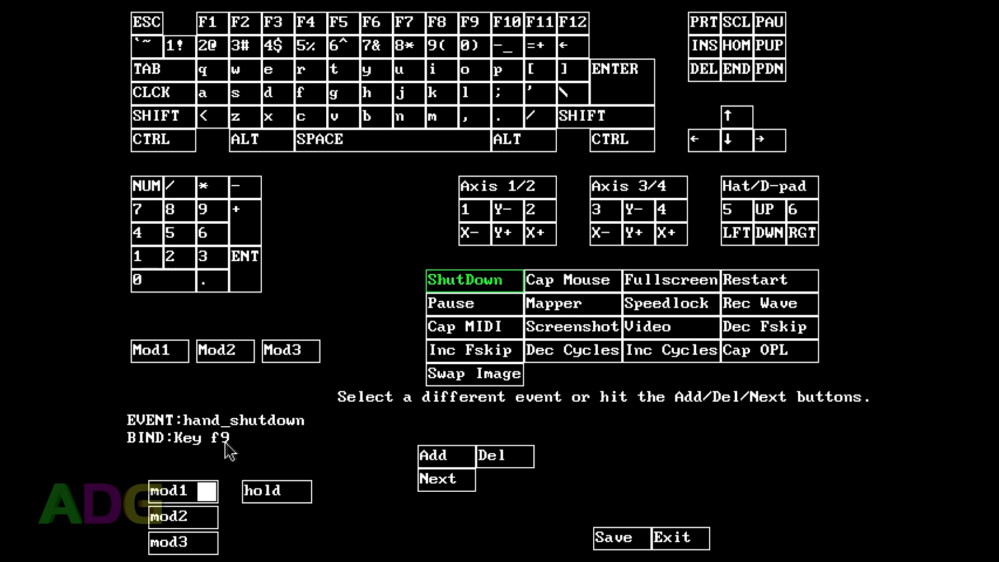
pyautogui.click(152, 356)
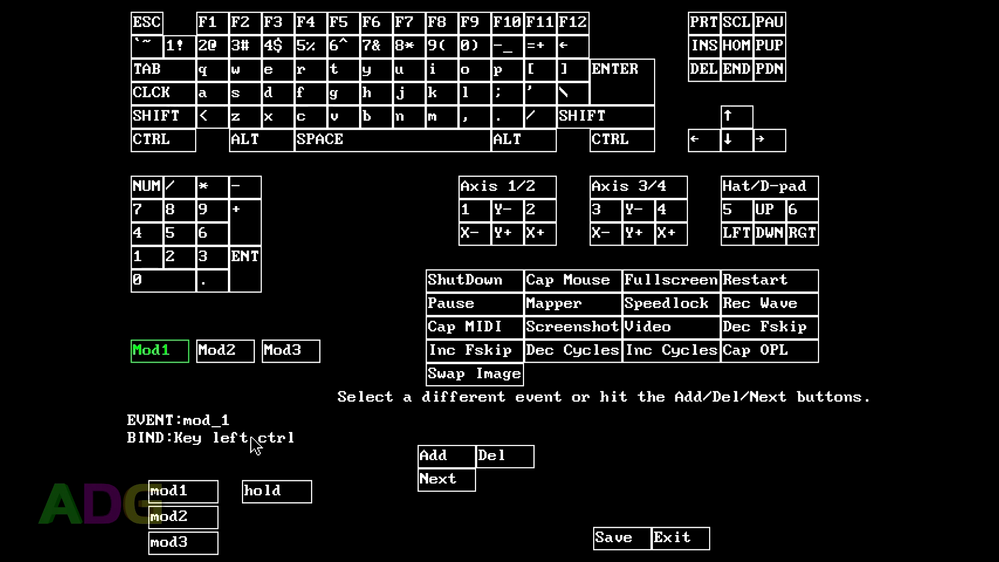
# Cycle through Mod1's left ctrl and right ctrl binds, then recheck ShutDown and Mod1
pyautogui.click(448, 486)
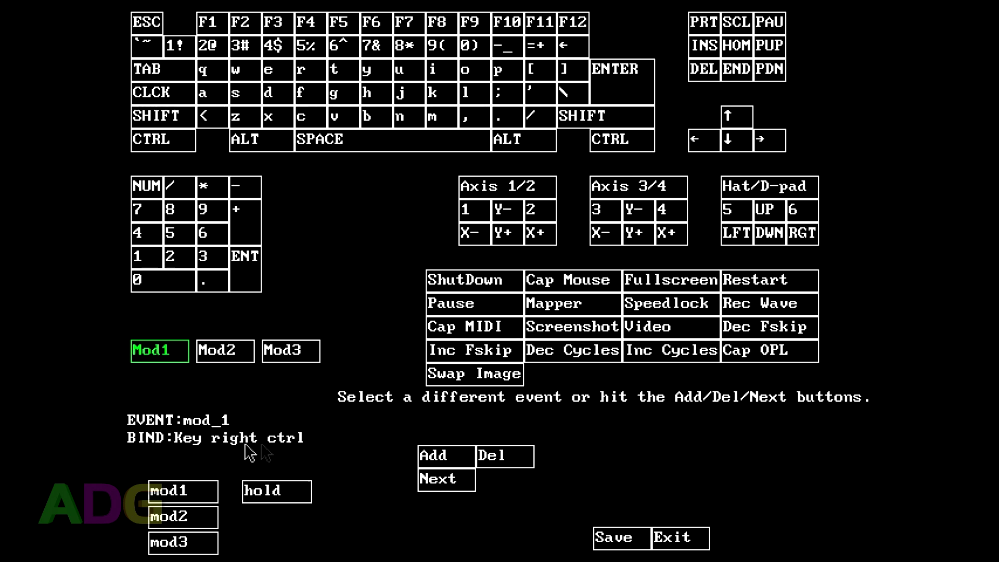
pyautogui.click(445, 487)
pyautogui.click(445, 488)
pyautogui.click(446, 488)
pyautogui.click(446, 488)
pyautogui.click(446, 488)
pyautogui.click(446, 488)
pyautogui.click(446, 488)
pyautogui.click(446, 487)
pyautogui.click(446, 488)
pyautogui.click(445, 488)
pyautogui.click(447, 286)
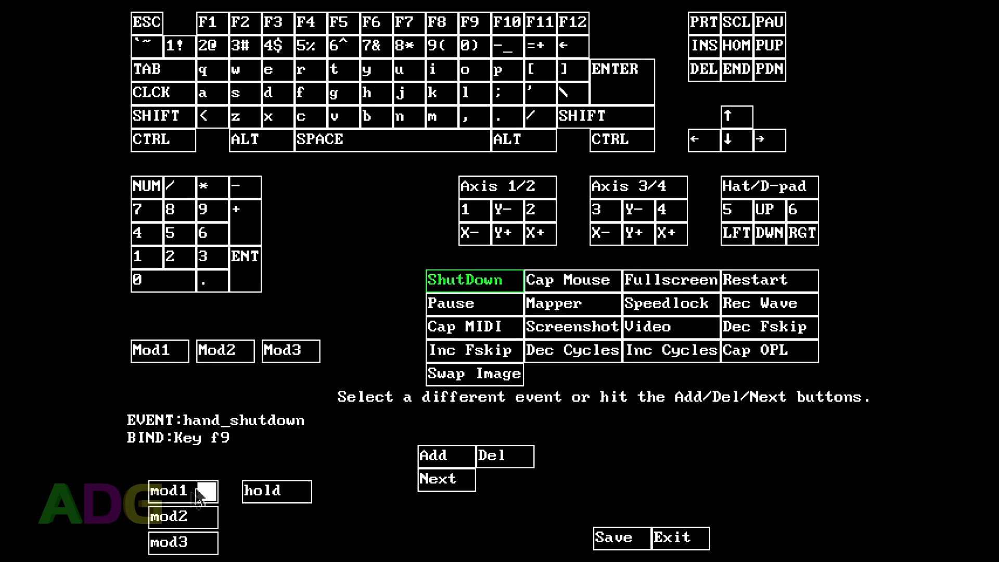
pyautogui.click(164, 359)
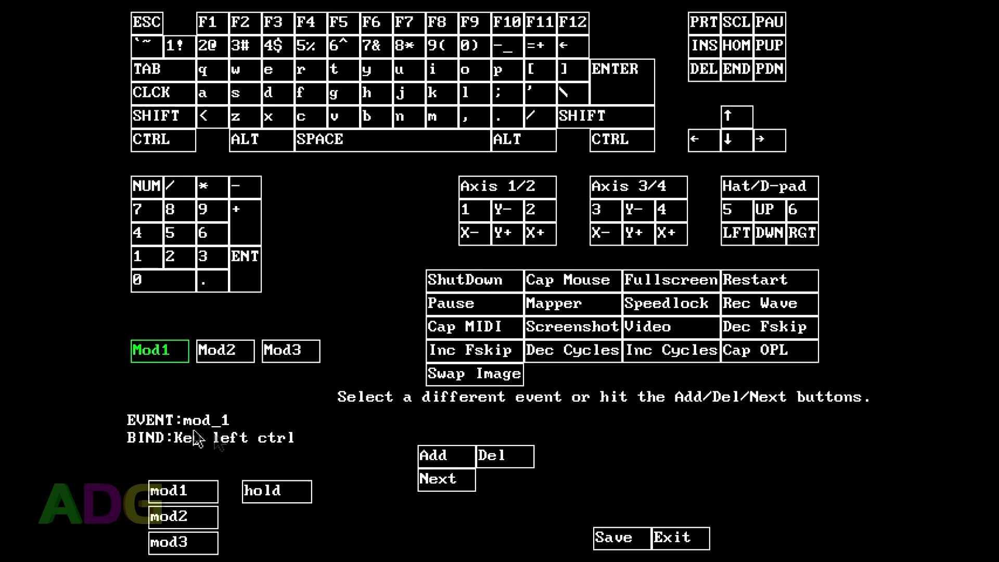
# On ShutDown, delete an accidentally captured left ctrl binding and begin adding a fresh one
pyautogui.click(473, 285)
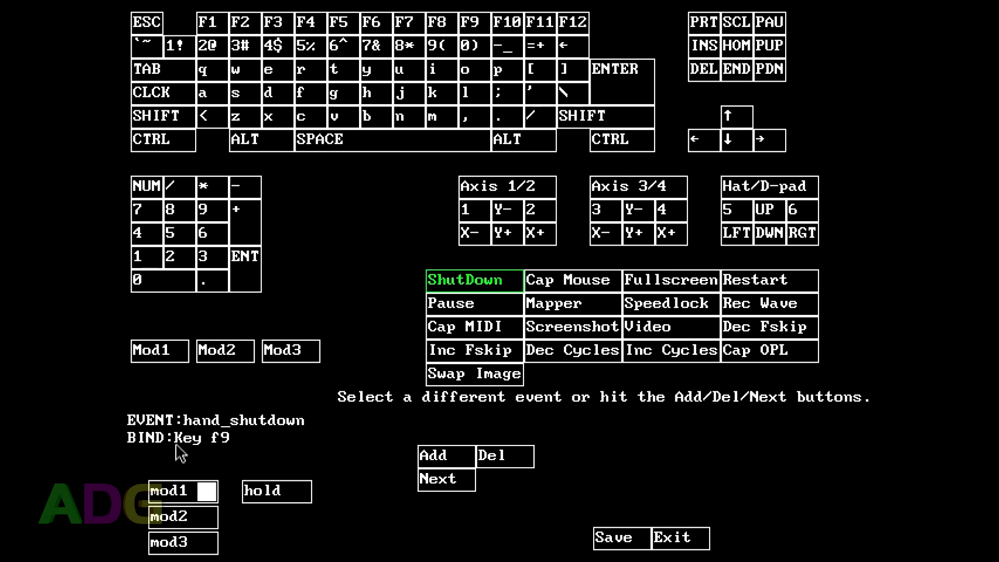
pyautogui.click(437, 457)
pyautogui.press('ctrl')
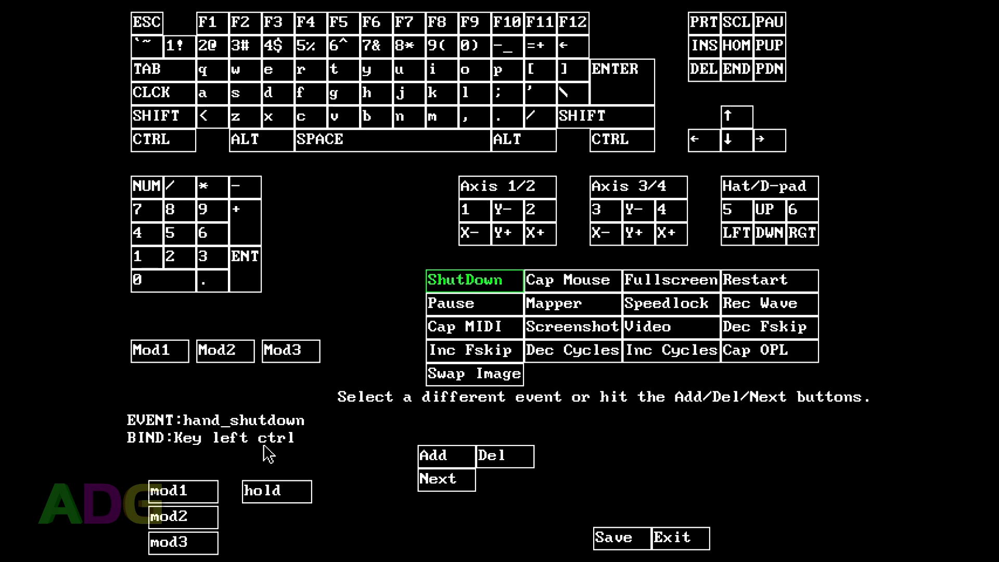
pyautogui.click(507, 461)
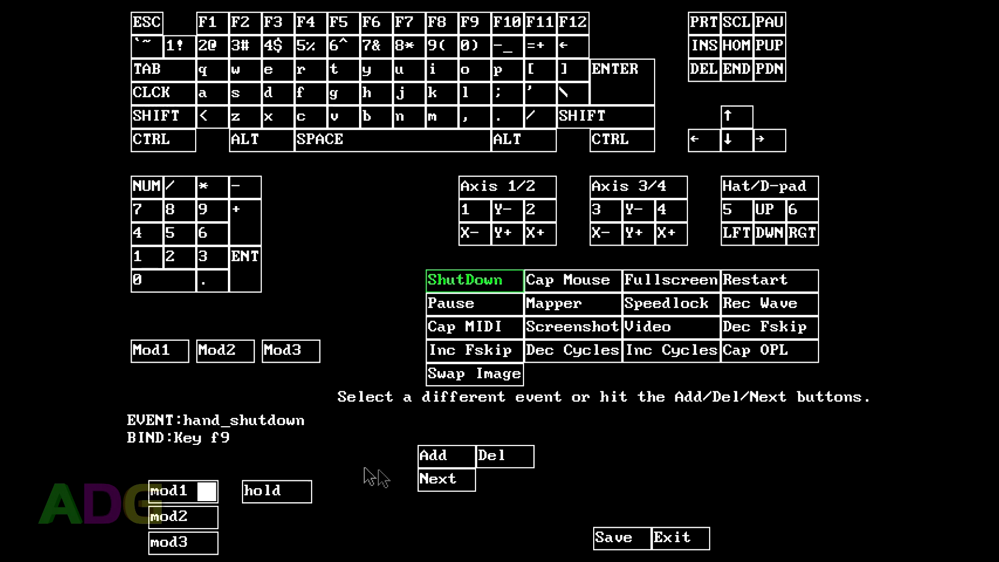
pyautogui.click(442, 458)
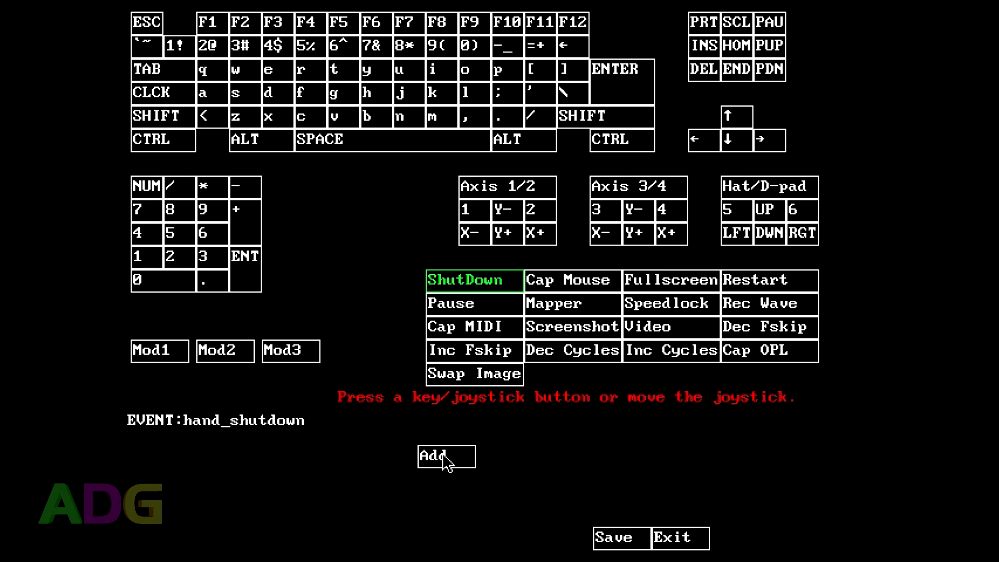
# Capture Ctrl+F9 so ShutDown is bound to Key f9 with mod1 checked
pyautogui.hotkey('ctrl', 'F9')
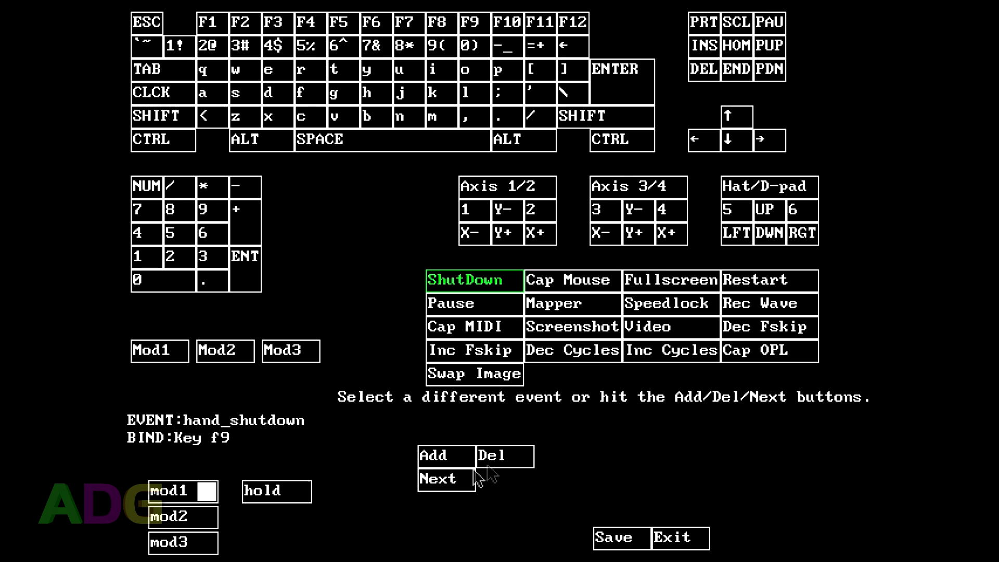